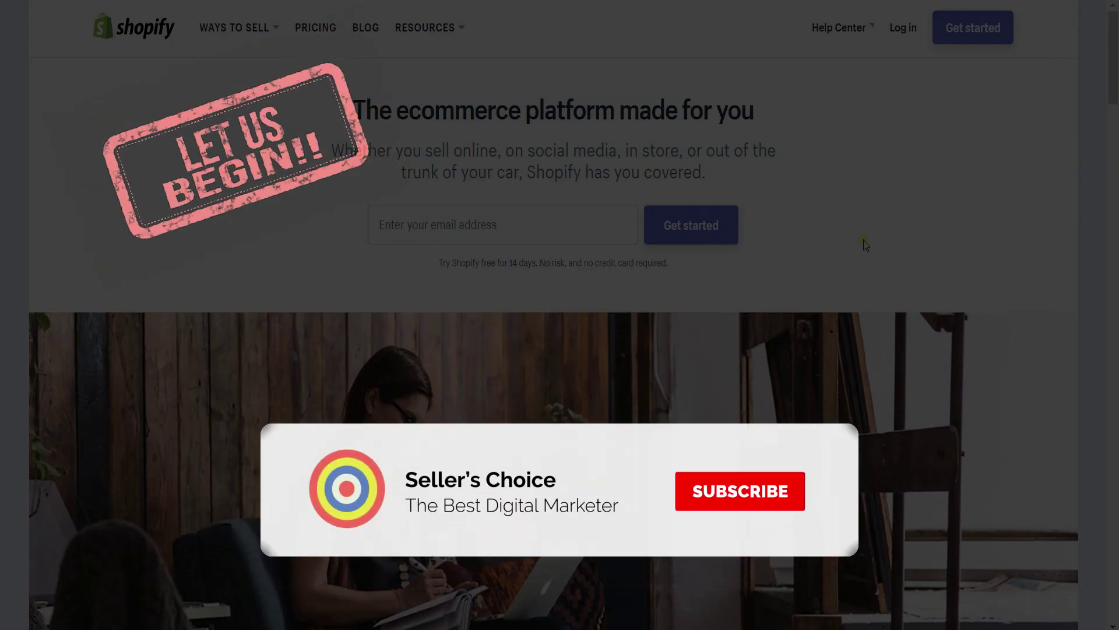
# Open the store login page from the Shopify homepage.
pyautogui.click(901, 30)
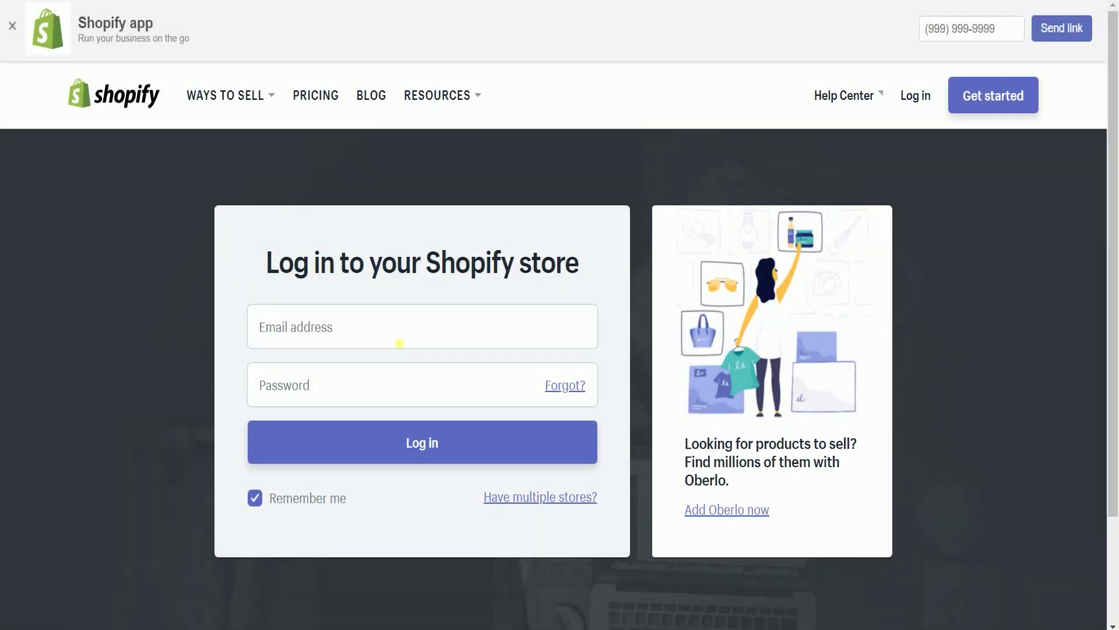
# Log into the store admin with the saved credentials and go to Settings.
pyautogui.click(399, 343)
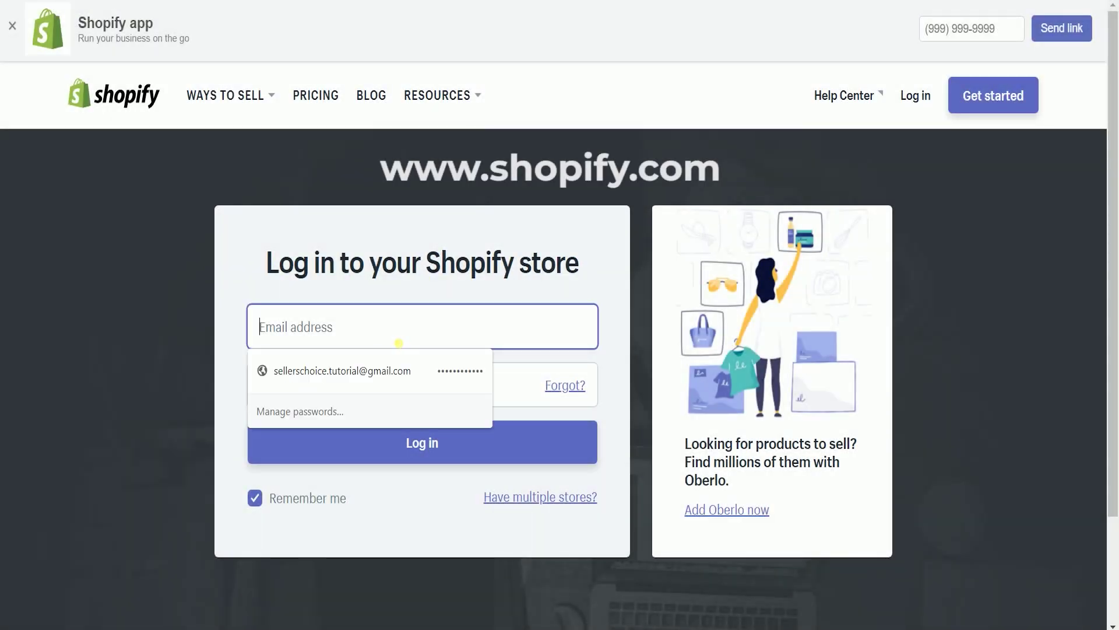
pyautogui.click(384, 368)
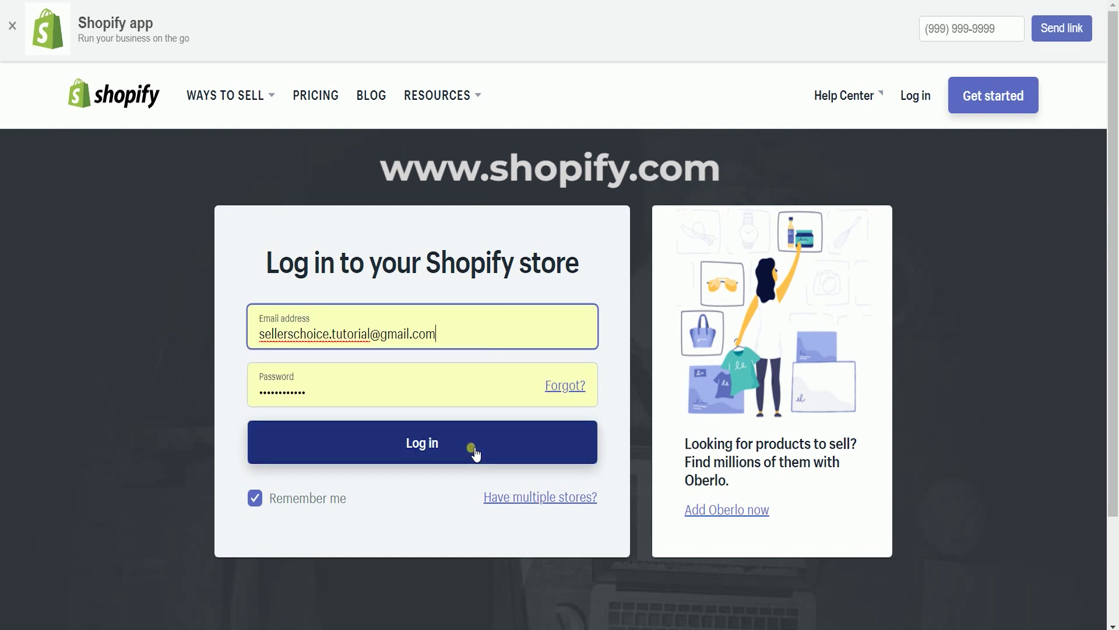
pyautogui.click(476, 454)
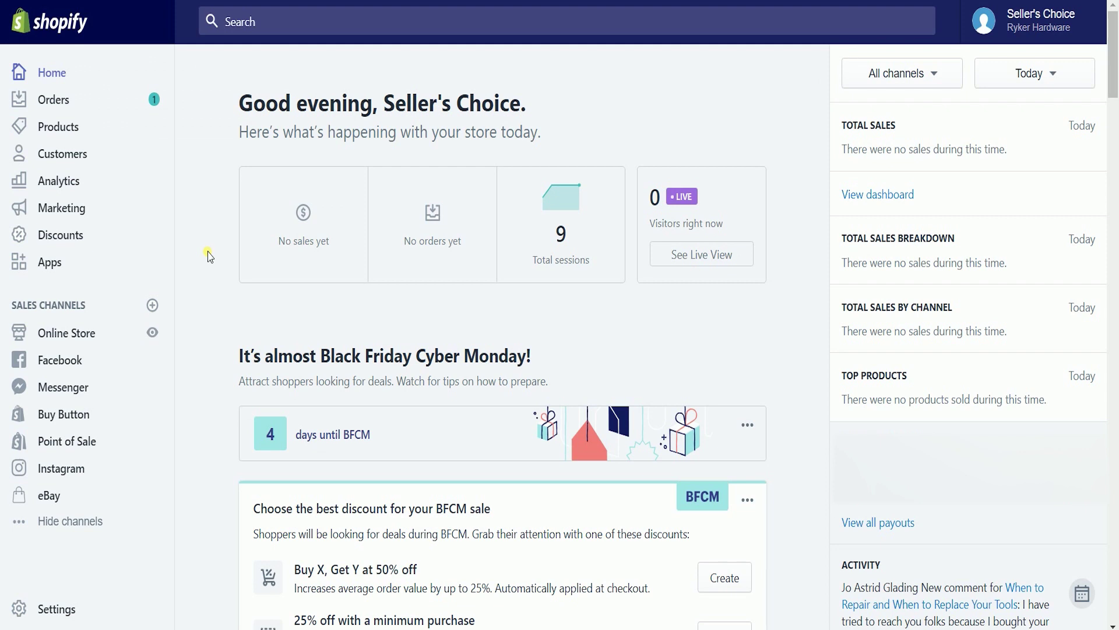
pyautogui.click(49, 612)
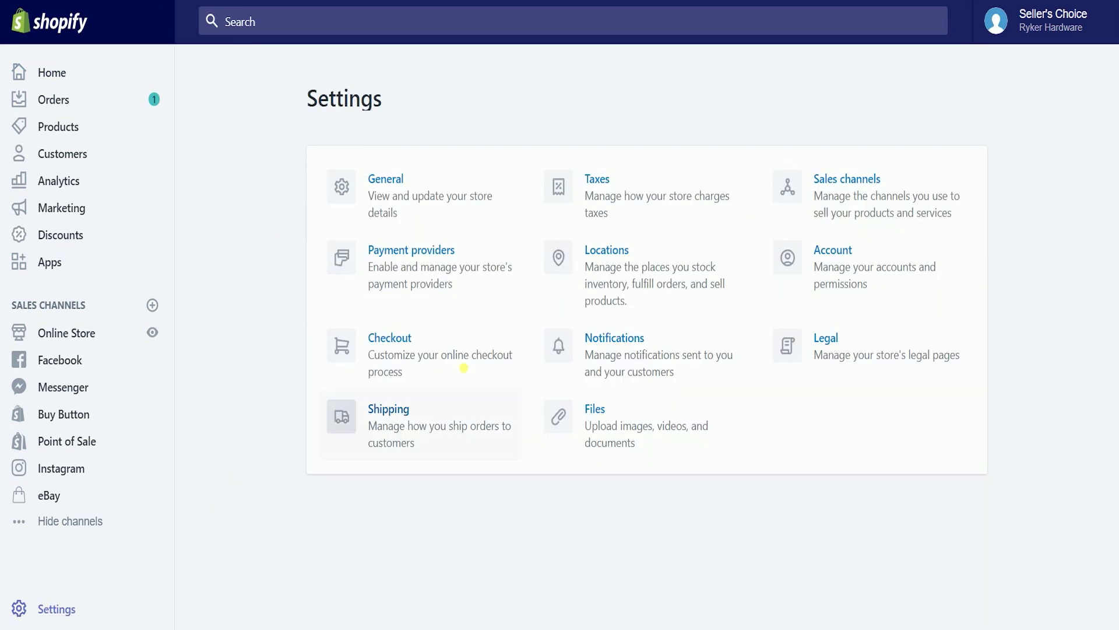
# In Taxes settings, make all prices include taxes.
pyautogui.click(623, 203)
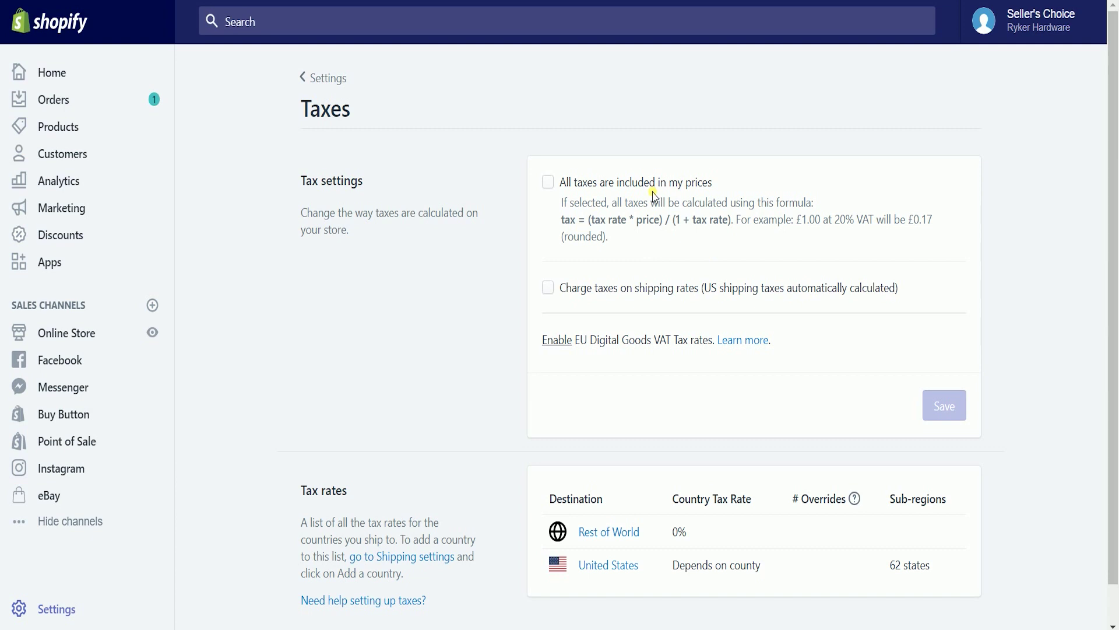
pyautogui.click(557, 186)
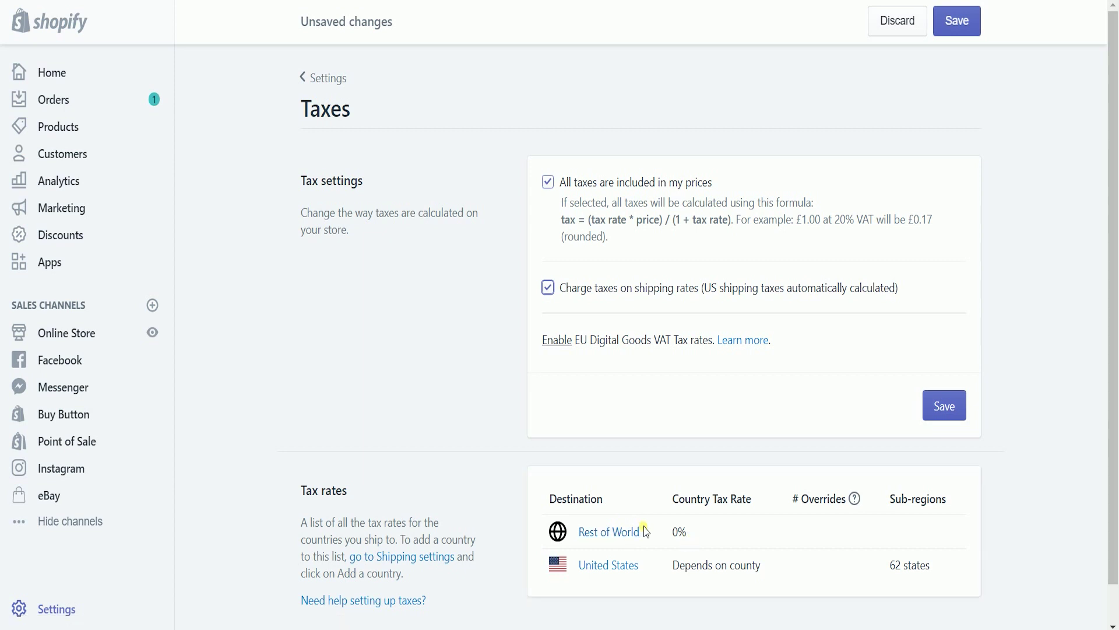
# Set the Rest of World country tax to 5%, save, and reopen its tax page.
pyautogui.click(619, 540)
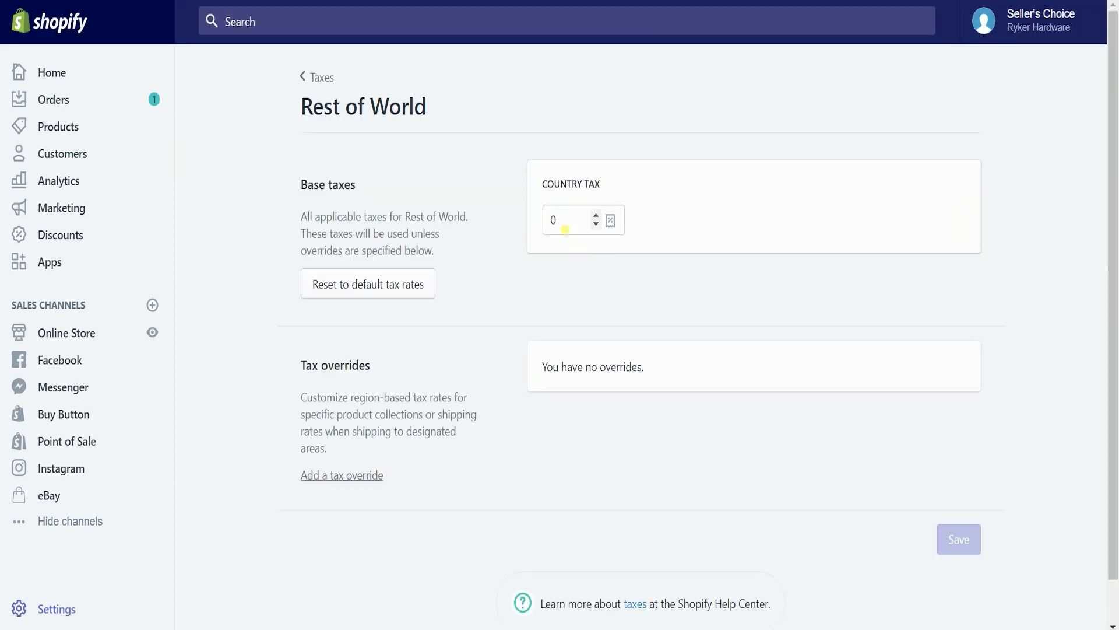
pyautogui.doubleClick(570, 227)
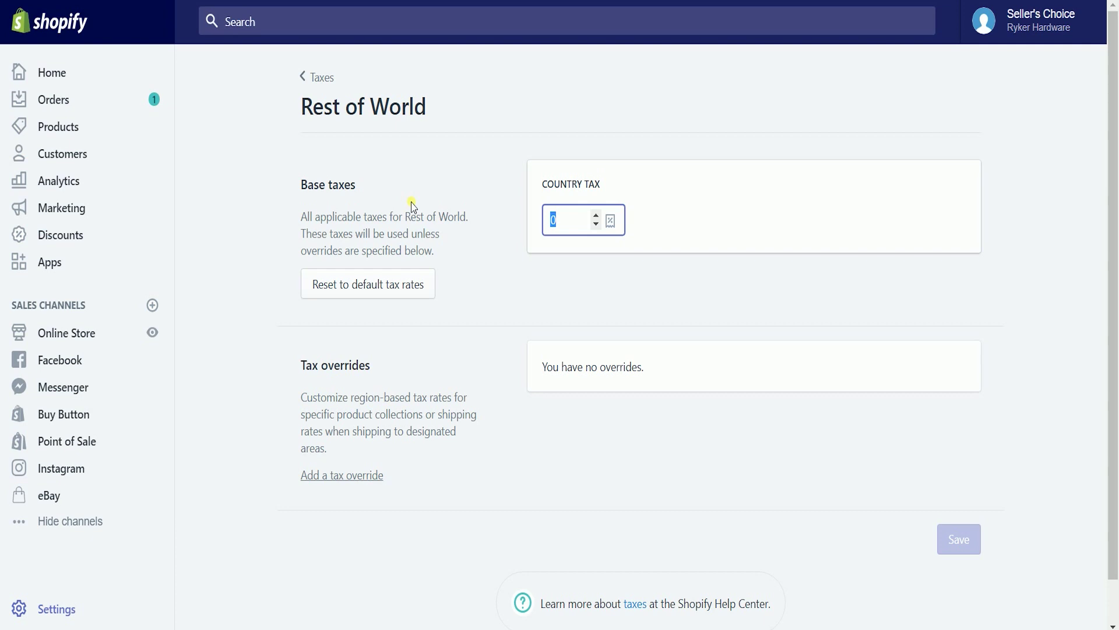
pyautogui.write('5')
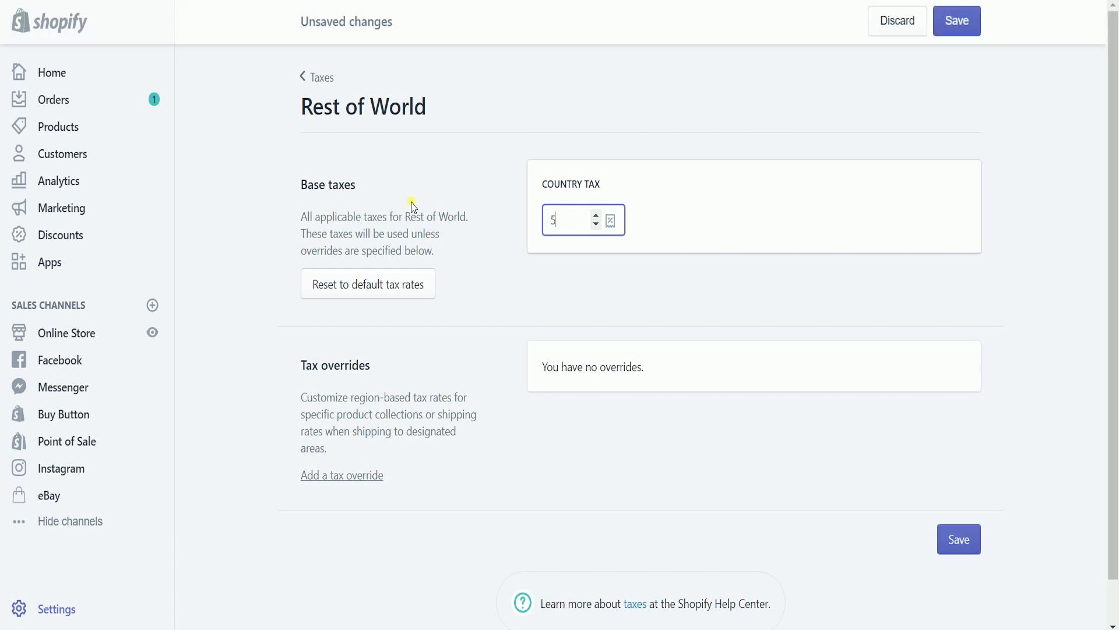
pyautogui.click(663, 273)
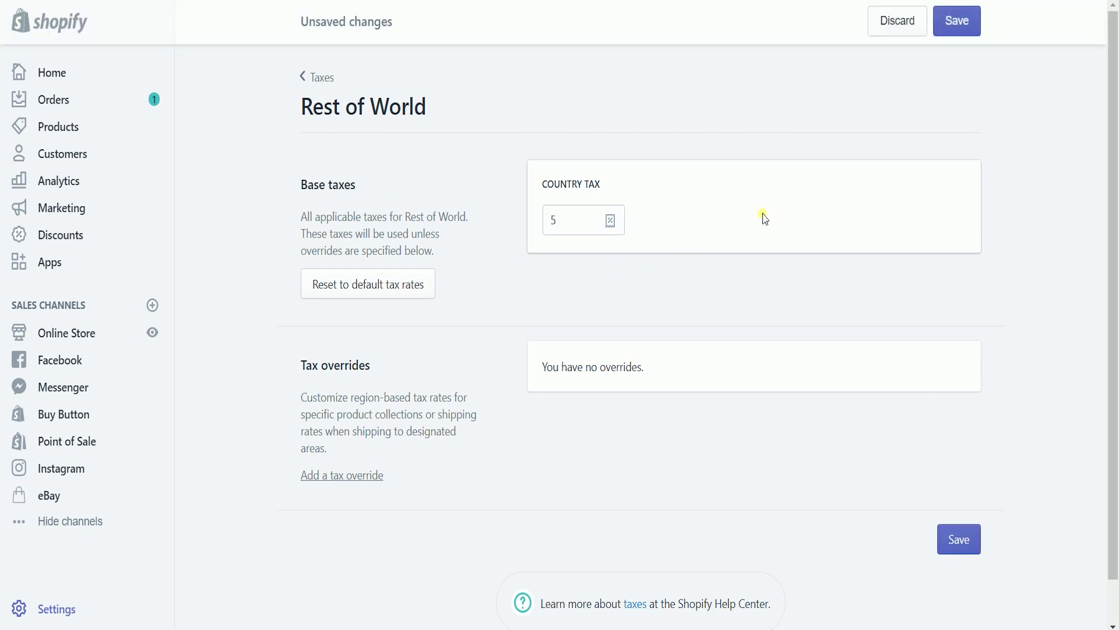
pyautogui.click(961, 538)
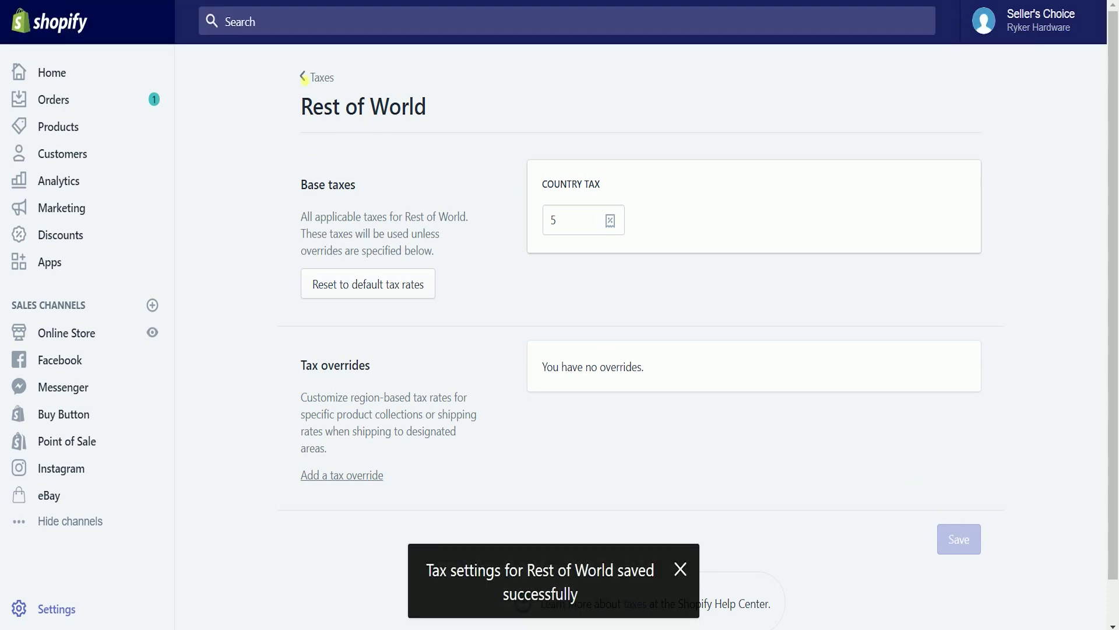
pyautogui.click(318, 77)
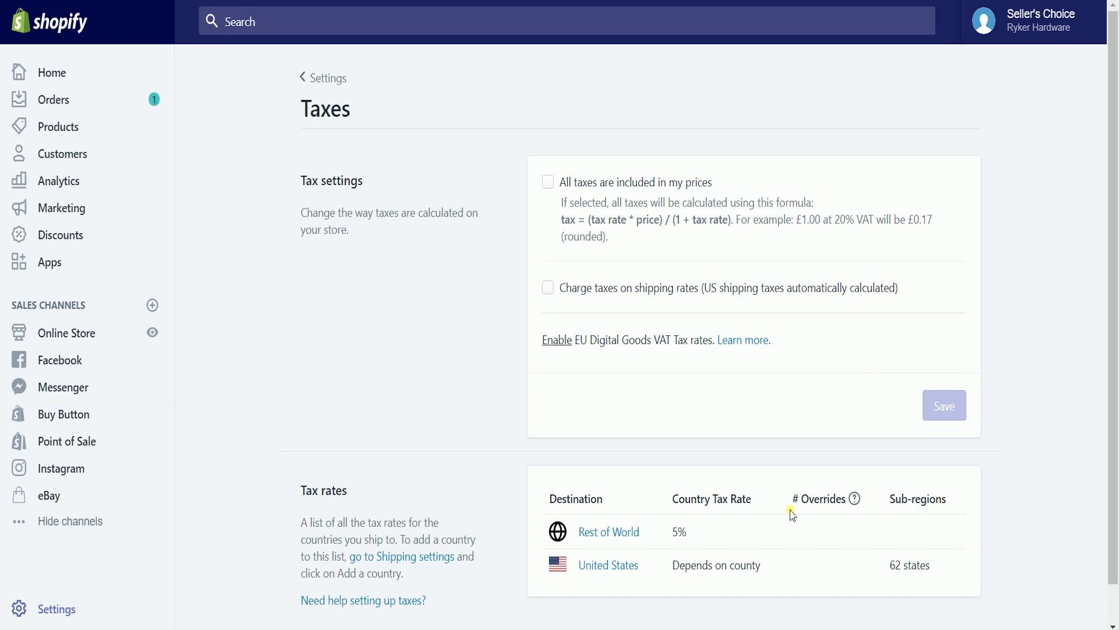
pyautogui.click(688, 539)
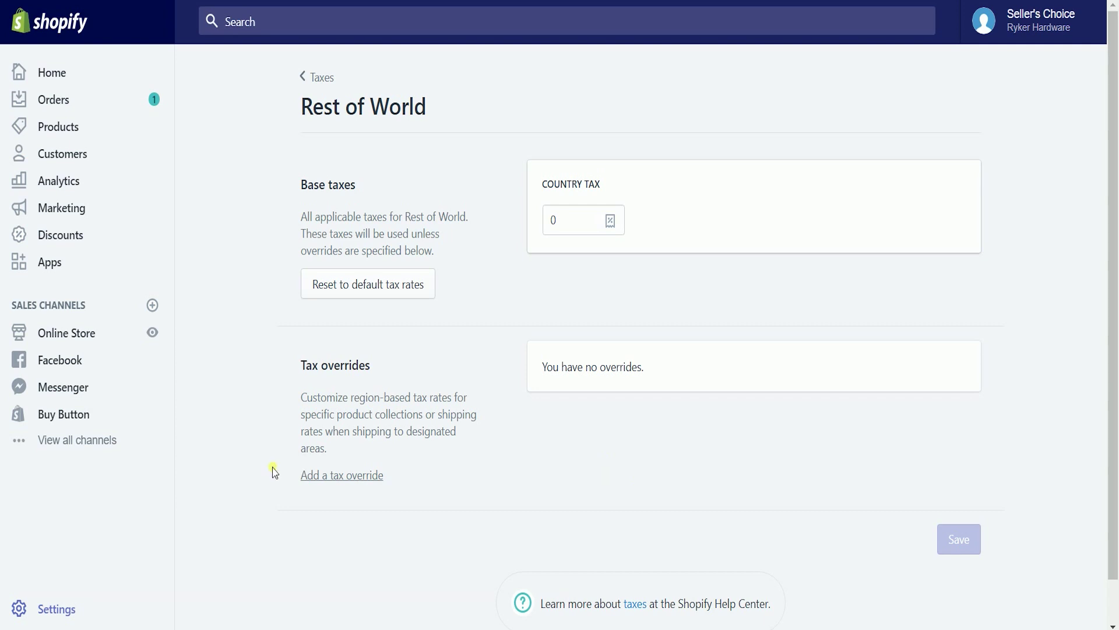
# Add a Rest of World tax override for the Hole Saw Kit collection.
pyautogui.click(339, 475)
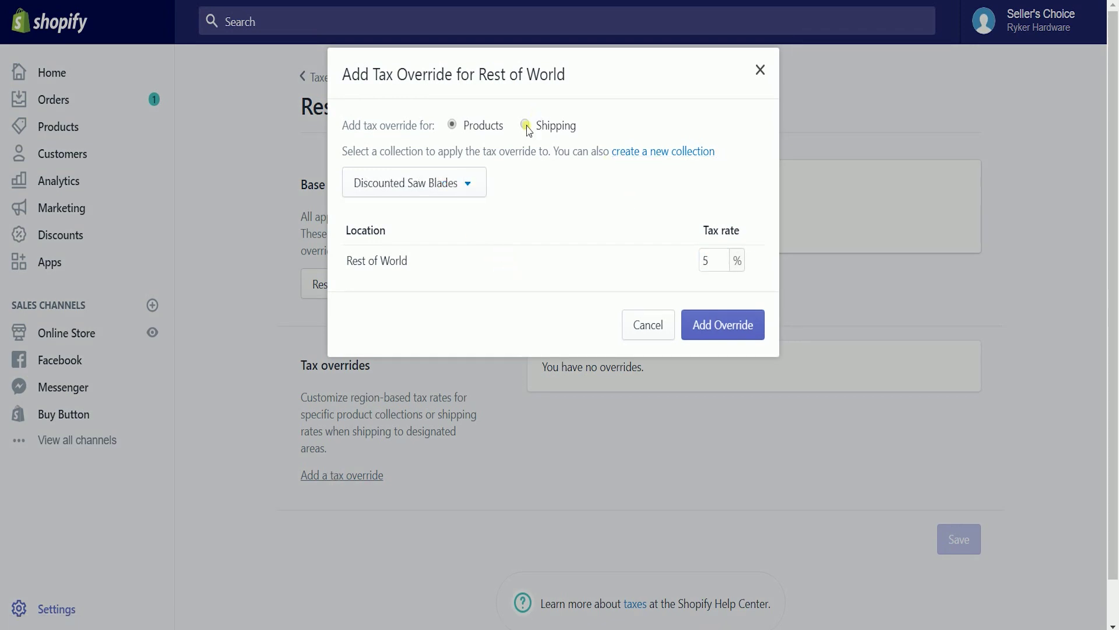
pyautogui.click(527, 127)
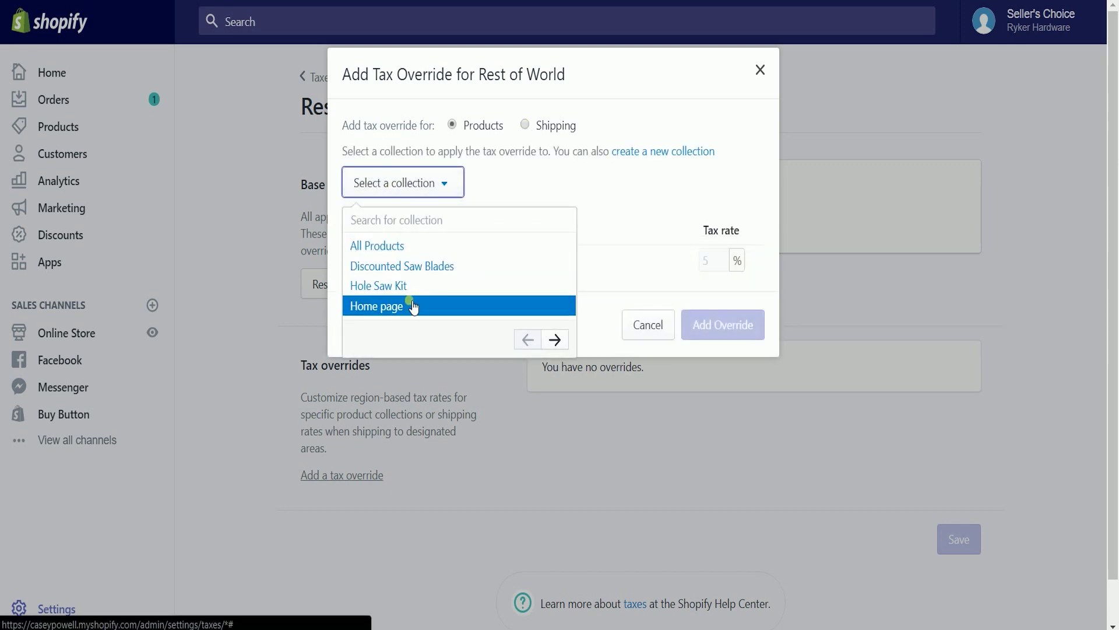
pyautogui.click(409, 285)
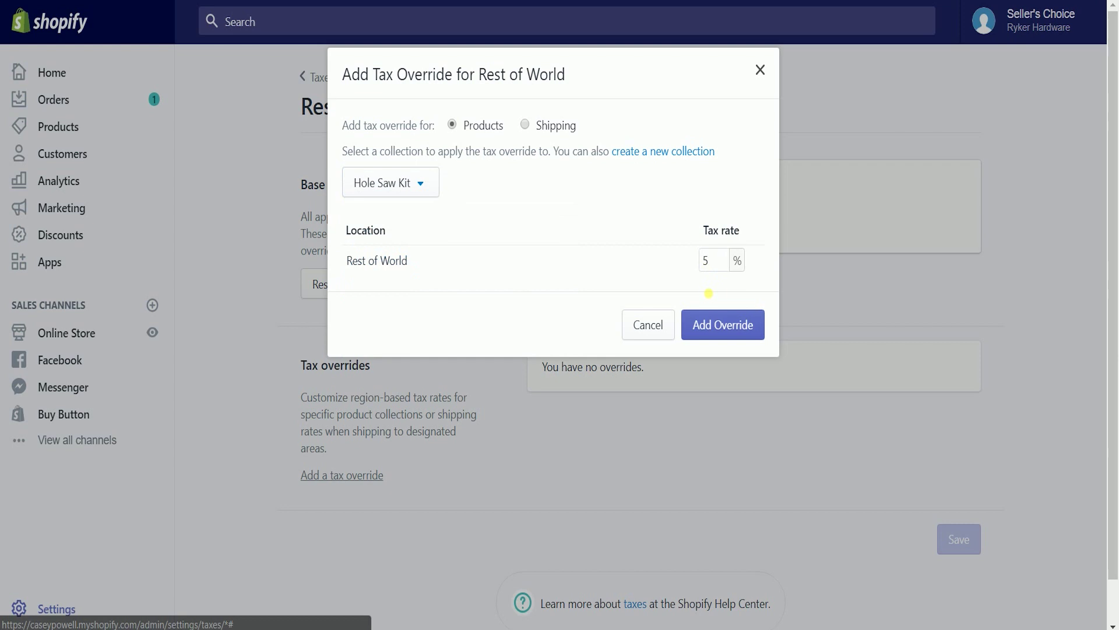
pyautogui.click(712, 325)
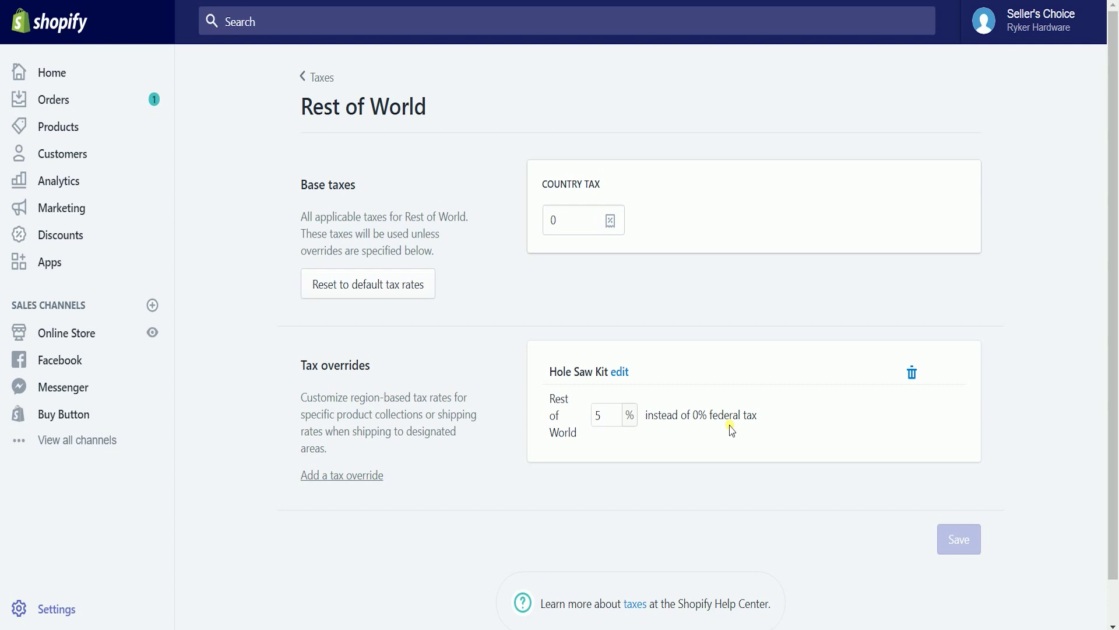
# Delete the Hole Saw Kit tax override again.
pyautogui.click(914, 377)
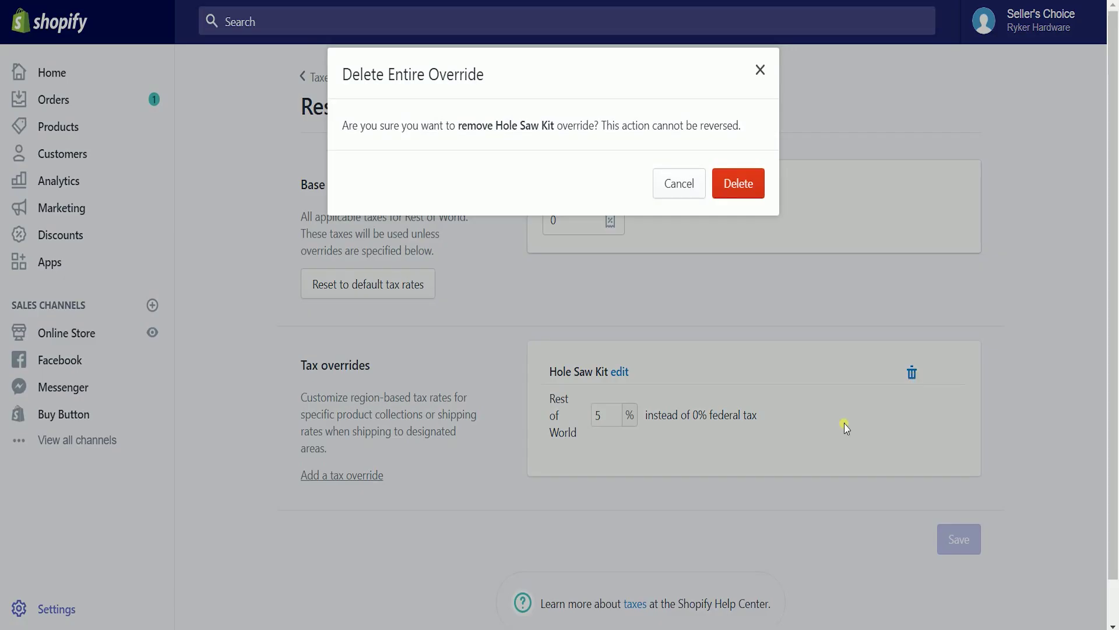
pyautogui.click(738, 183)
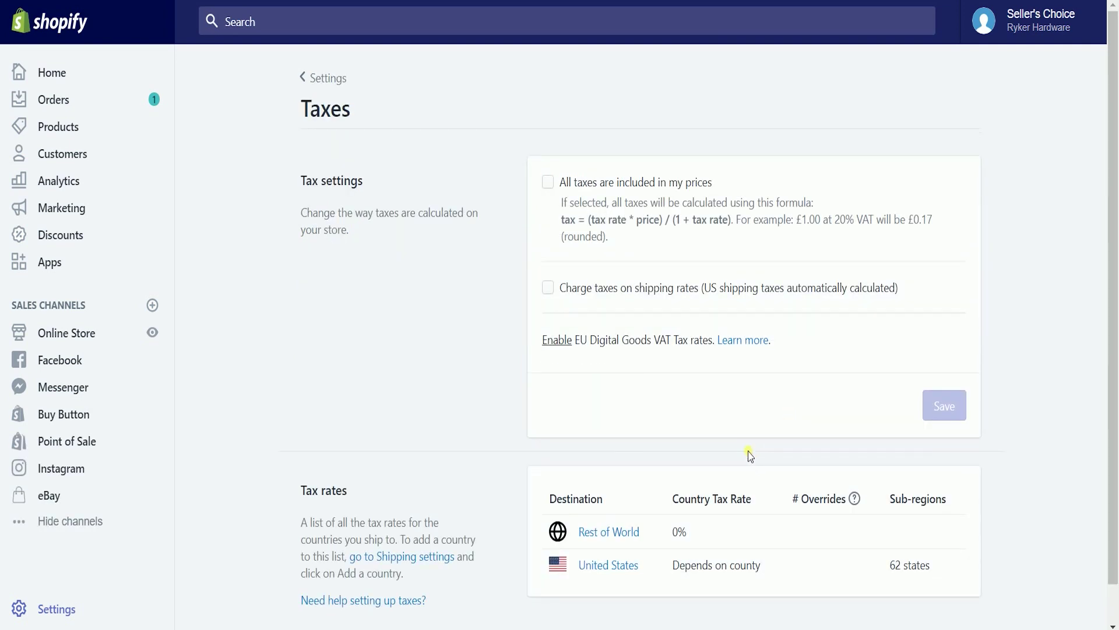
pyautogui.scroll(-1, 749, 454)
# Turn off automatic tax calculation for the United States.
pyautogui.scroll(1, 749, 455)
pyautogui.click(611, 565)
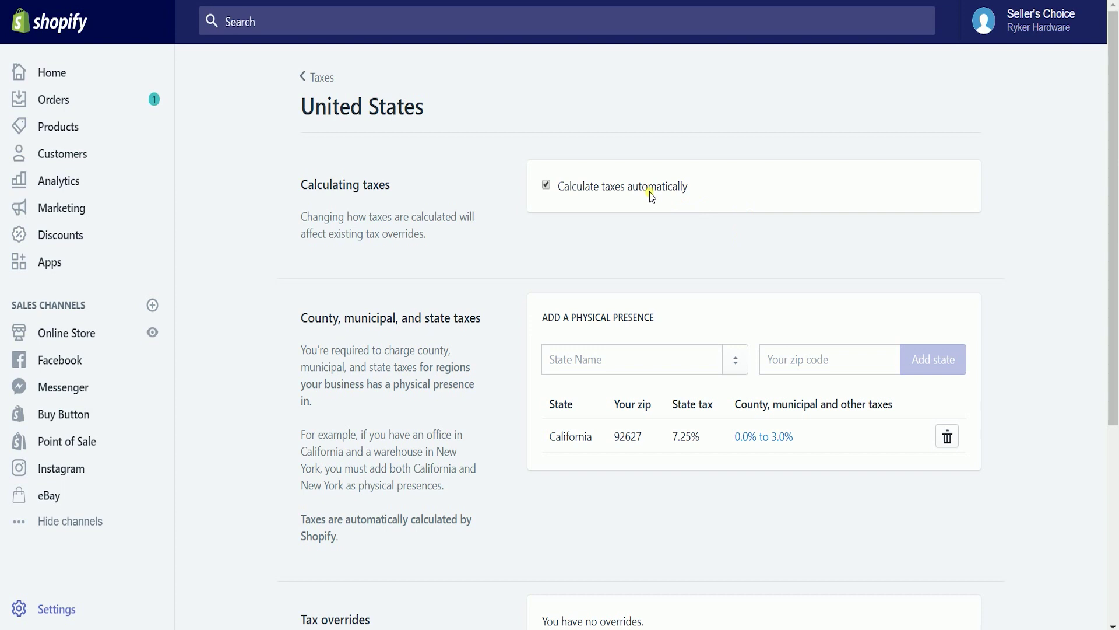
pyautogui.click(548, 190)
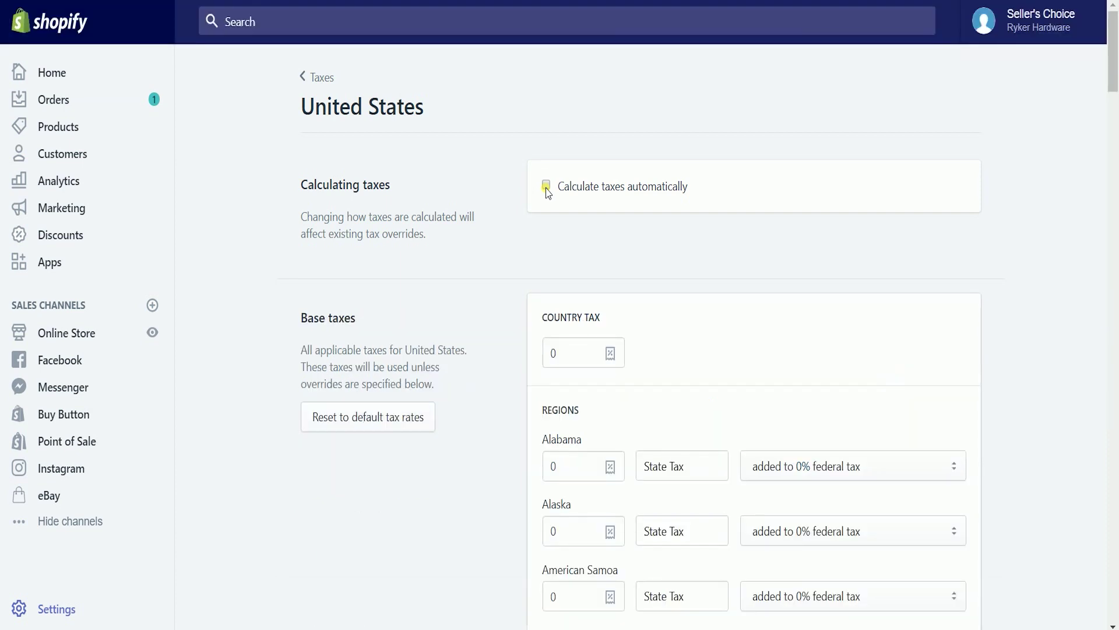
# Enter 12% as Alabama's state tax, leaving the federal tax option unchanged.
pyautogui.scroll(-2, 583, 350)
pyautogui.doubleClick(553, 381)
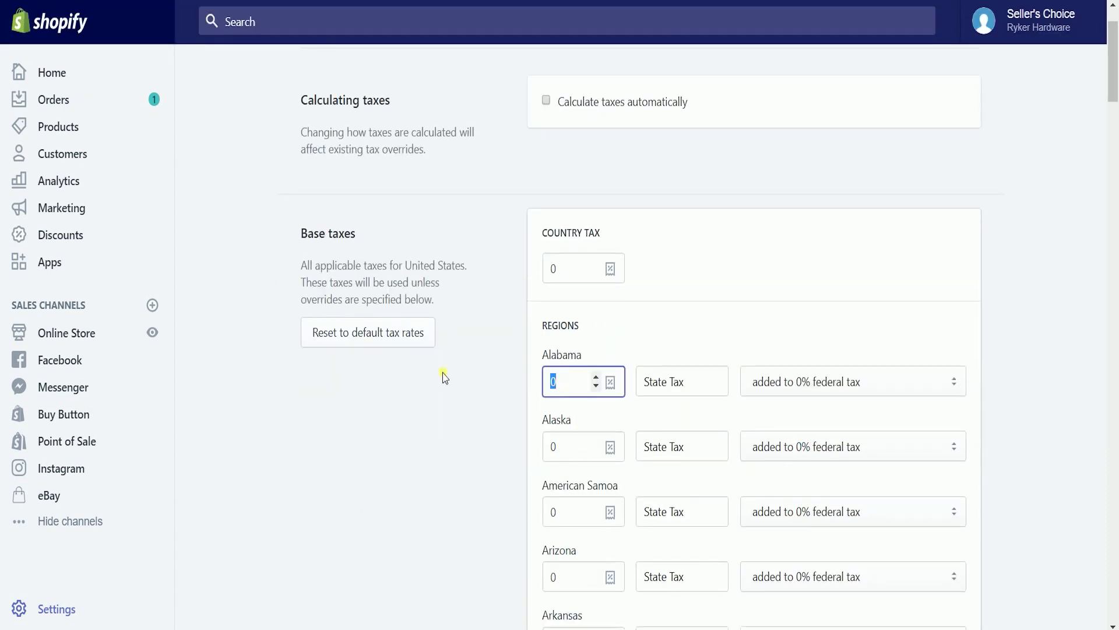
pyautogui.write('12')
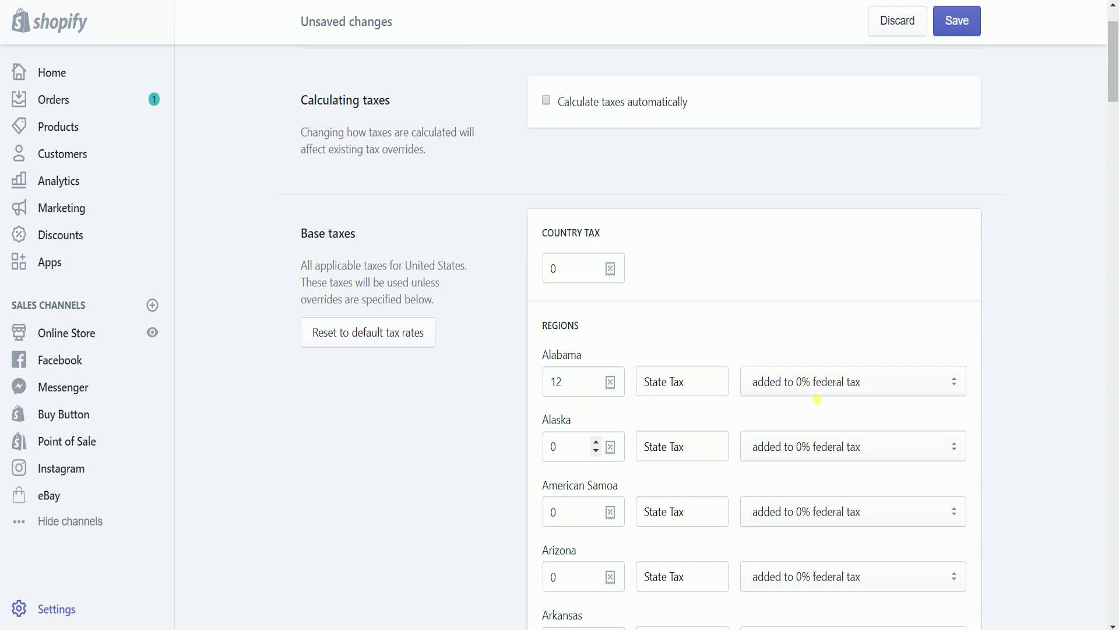
pyautogui.click(833, 378)
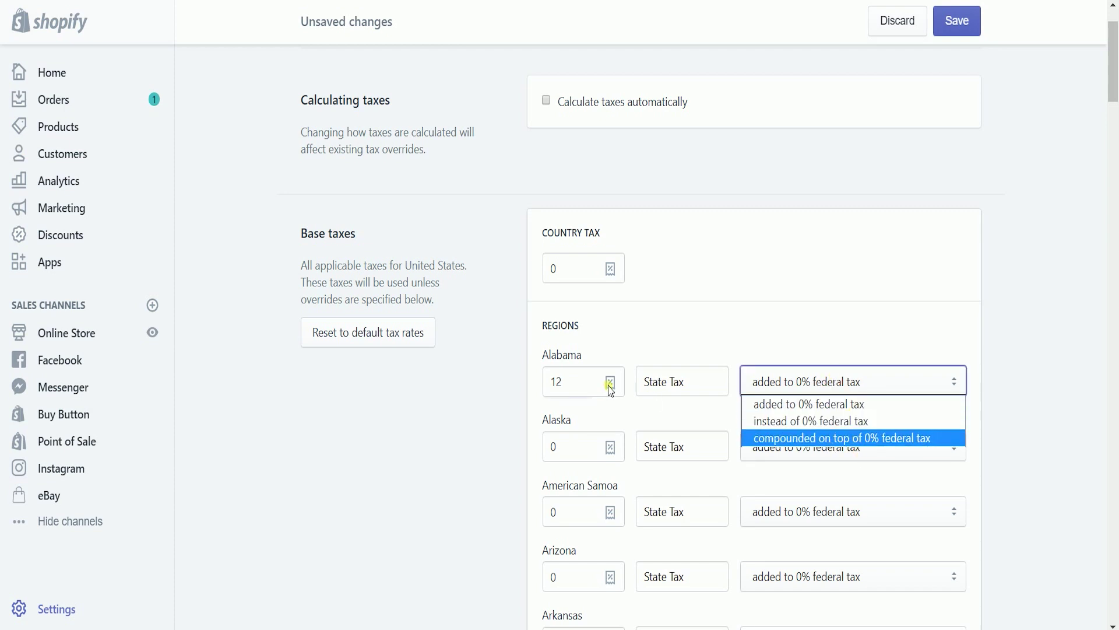
pyautogui.click(583, 392)
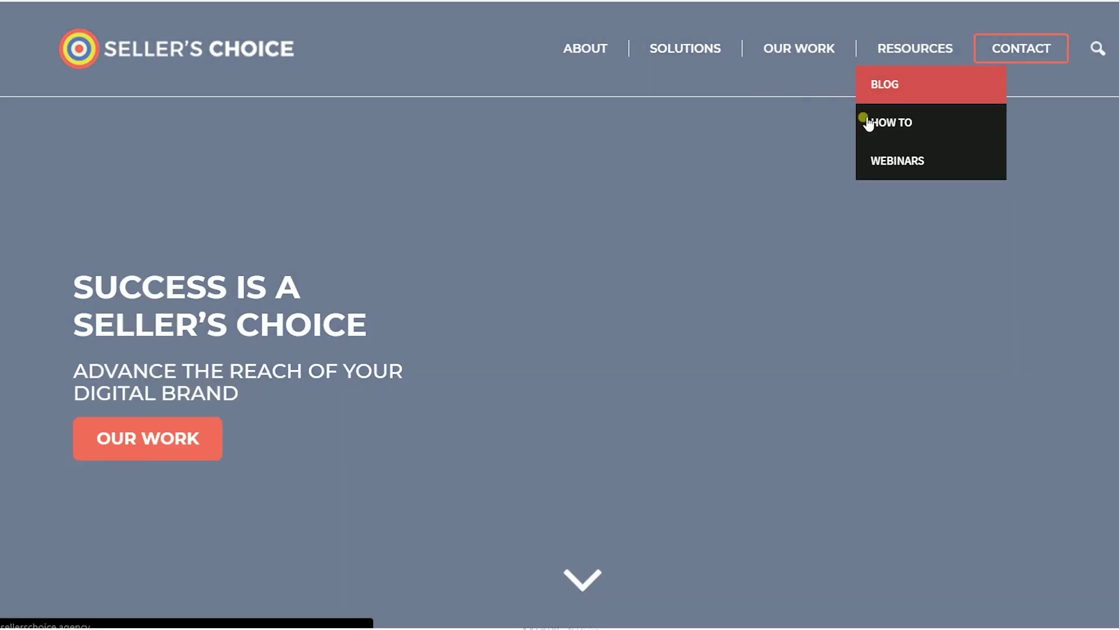
# Browse the How To and Webinars pages from the Resources menu, then return.
pyautogui.click(866, 120)
pyautogui.scroll(-7, 859, 200)
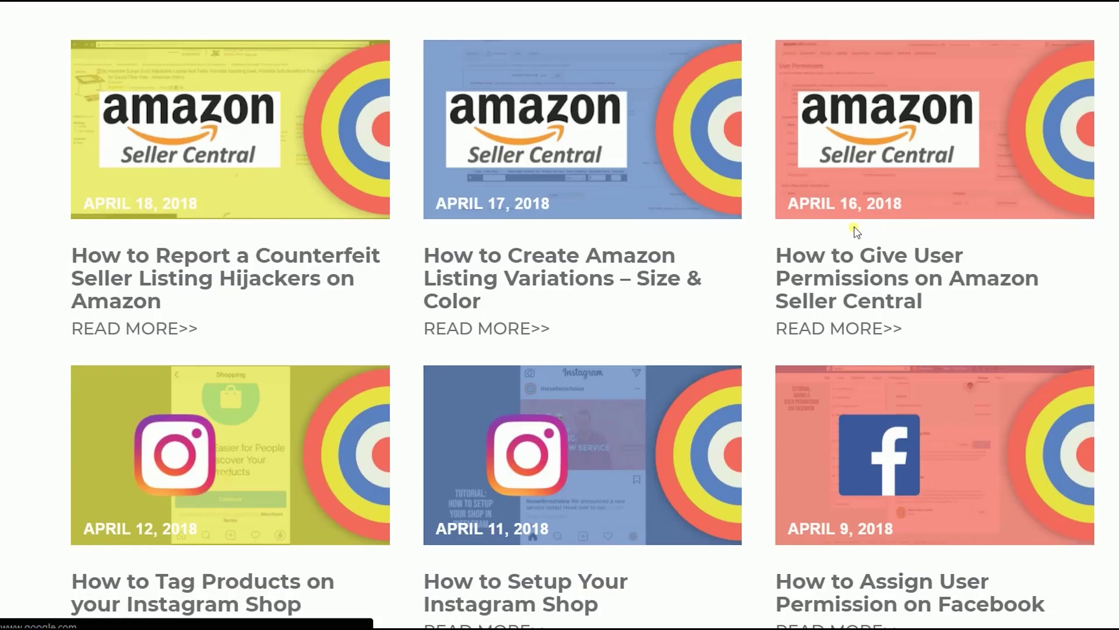
pyautogui.scroll(7, 859, 199)
pyautogui.moveTo(948, 46)
pyautogui.click(908, 160)
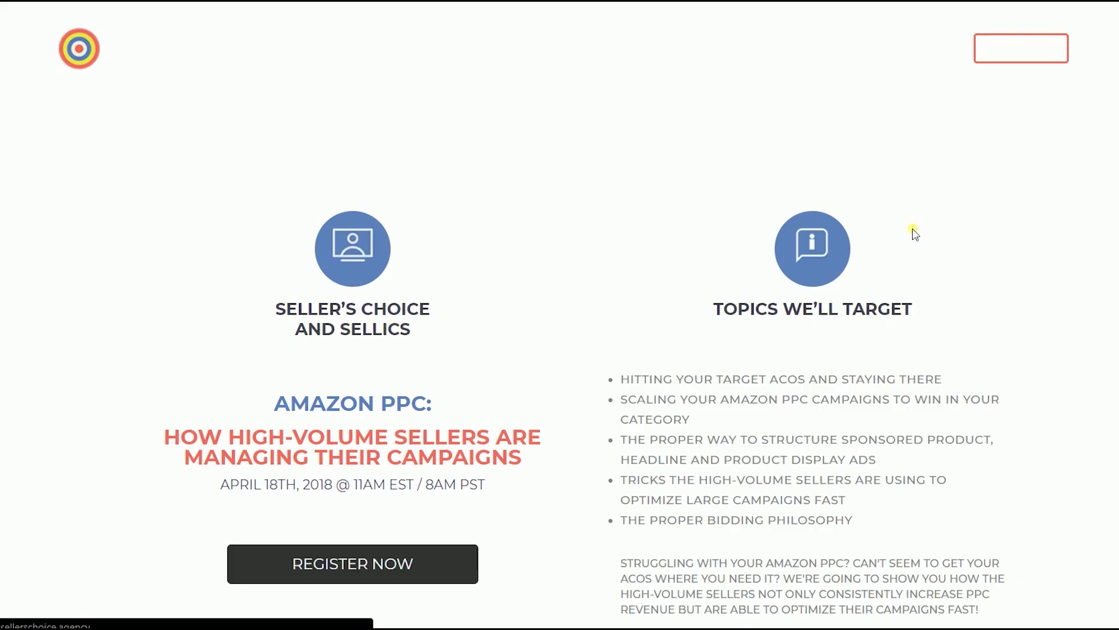
pyautogui.scroll(-5, 916, 233)
pyautogui.scroll(5, 952, 130)
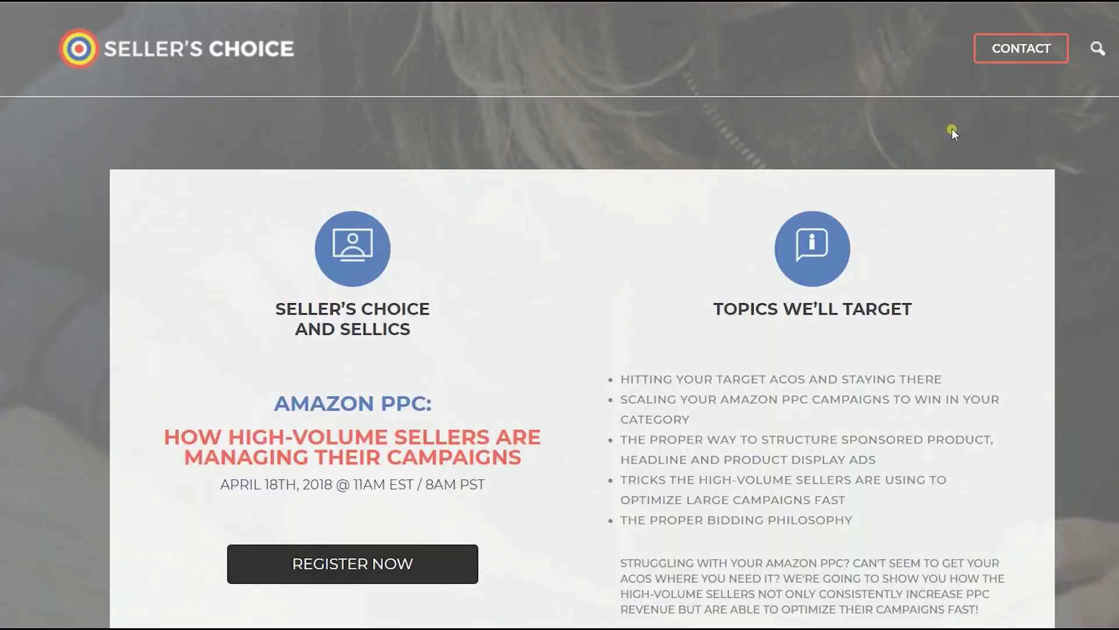
pyautogui.hotkey('alt', 'Left')
# Open the Blog page from Resources and scroll through its posts.
pyautogui.moveTo(907, 51)
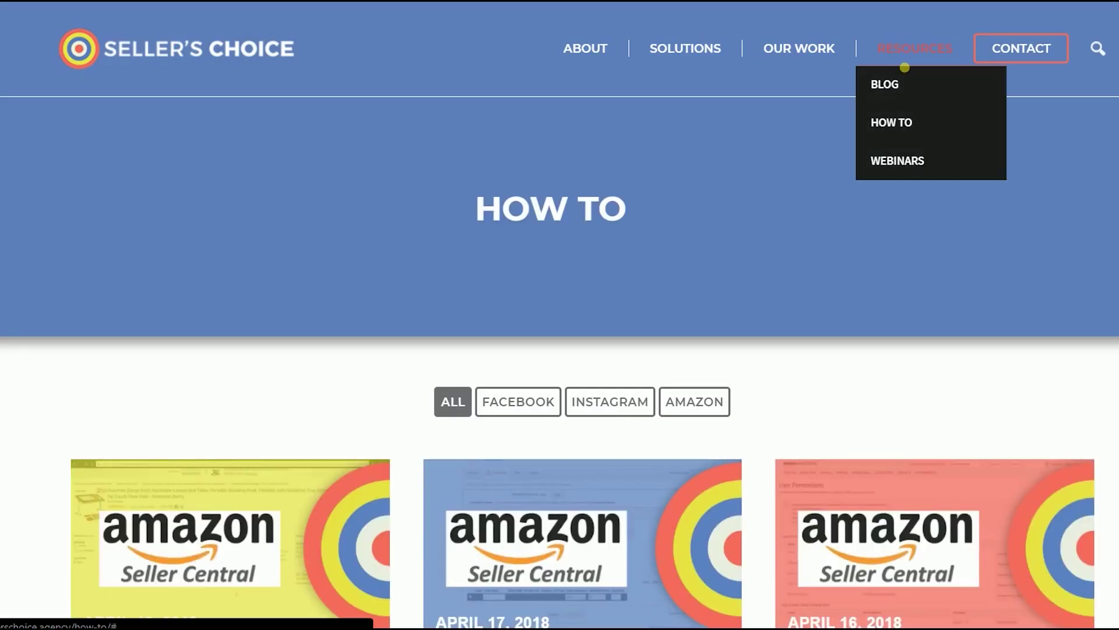
pyautogui.click(907, 102)
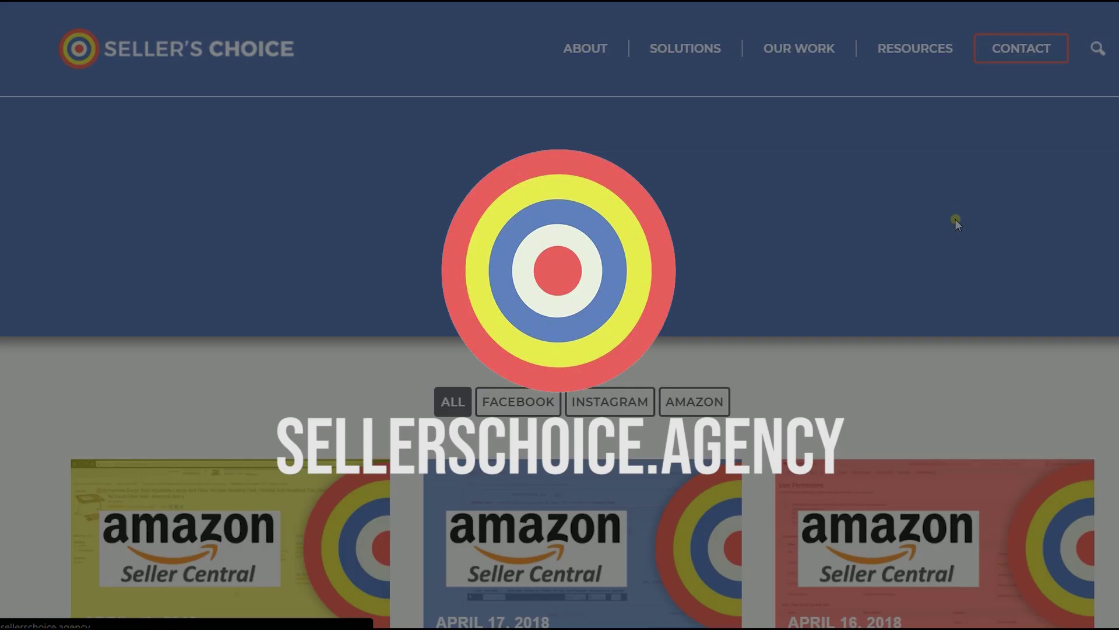
pyautogui.scroll(-14, 956, 219)
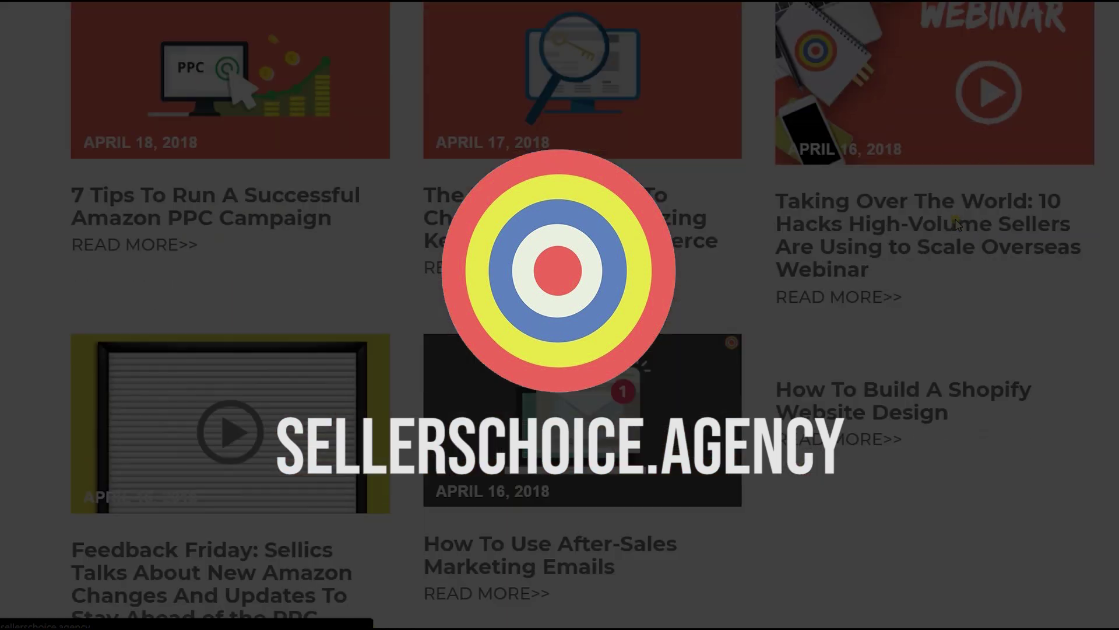
pyautogui.scroll(12, 956, 223)
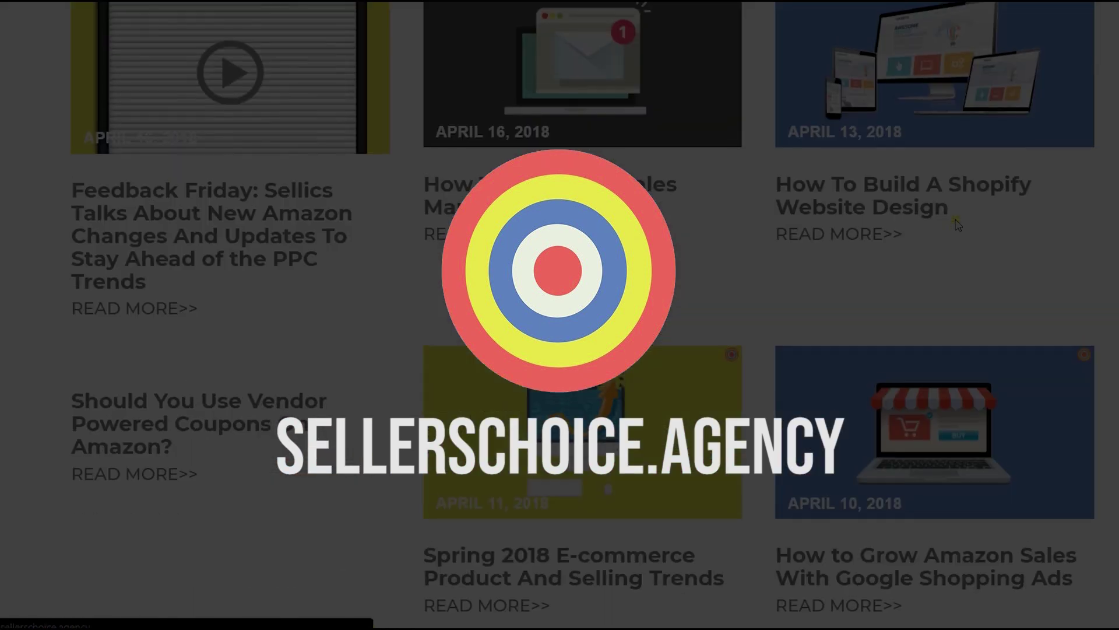